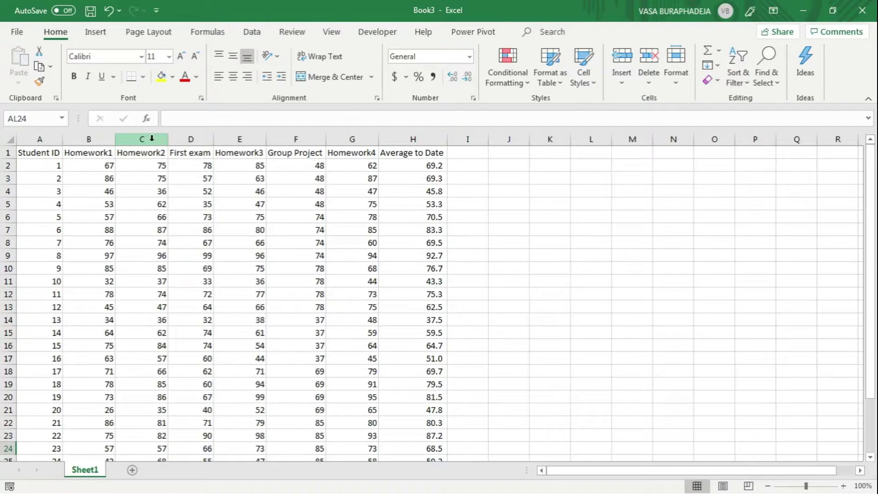
# Review the student ID range and the Average to Date formula in H2
pyautogui.click(48, 166)
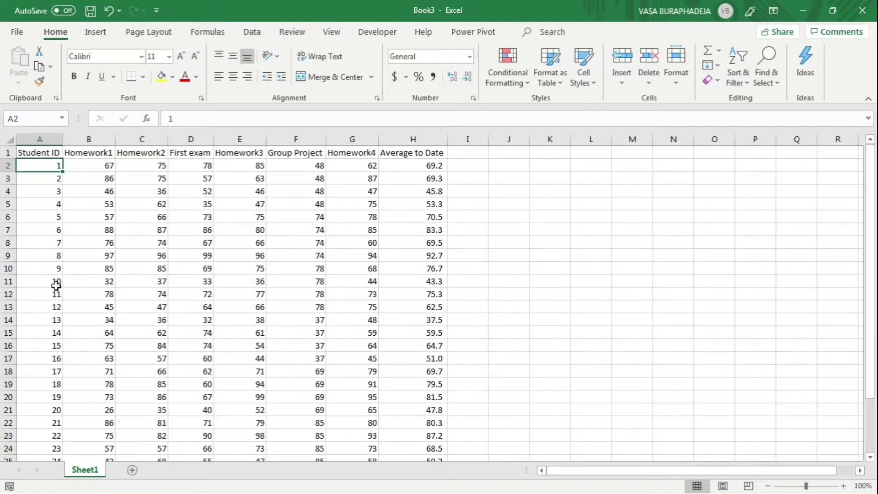
pyautogui.scroll(-4, 49, 304)
pyautogui.click(44, 356)
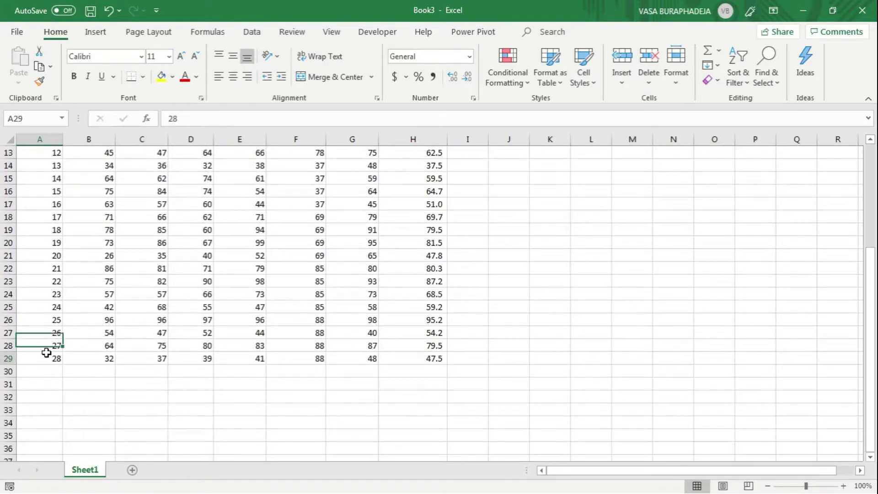
pyautogui.scroll(4, 43, 355)
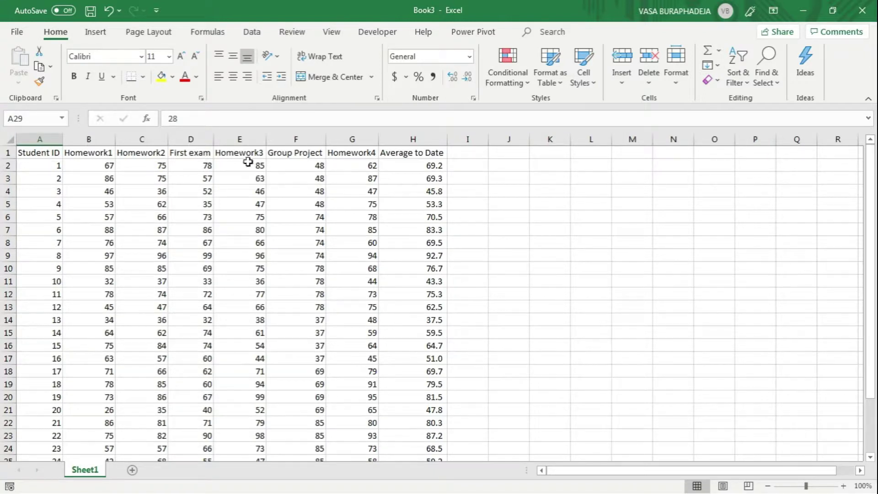
pyautogui.click(418, 166)
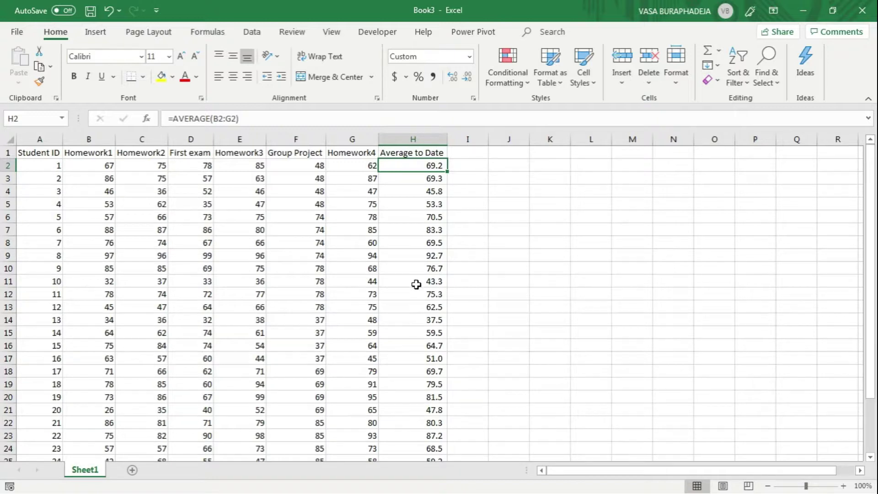
pyautogui.scroll(-3, 413, 192)
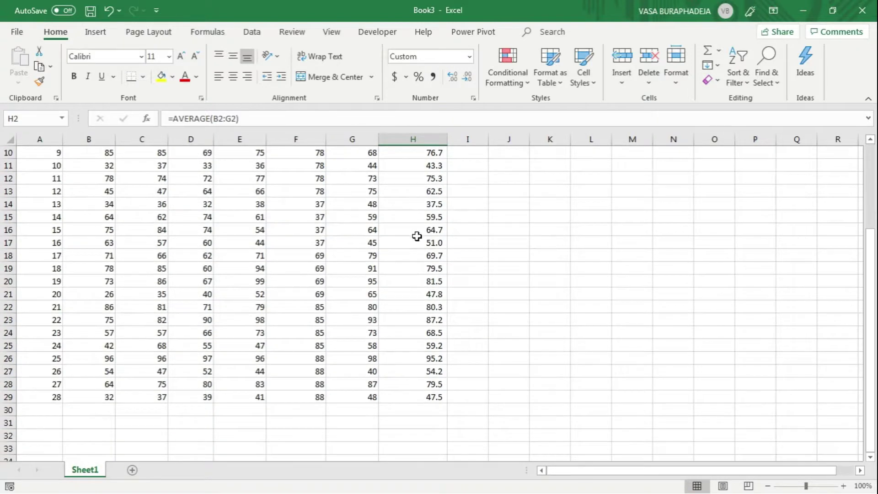
pyautogui.scroll(3, 414, 233)
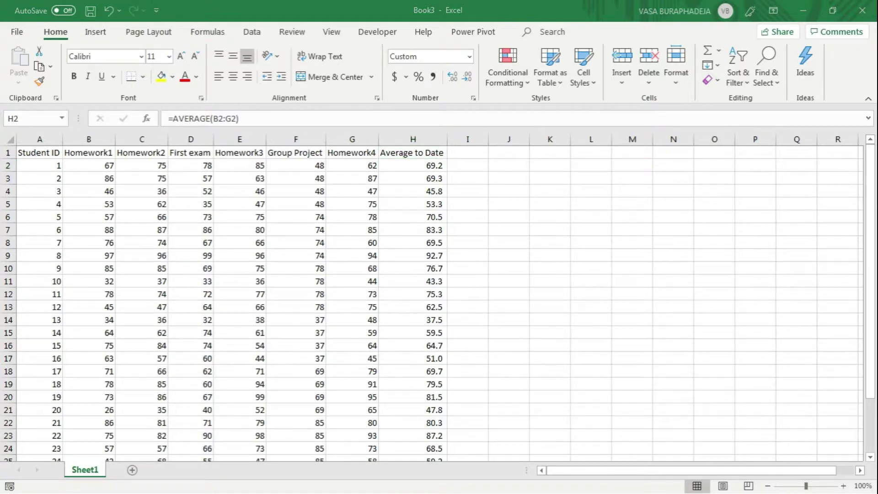
pyautogui.click(434, 166)
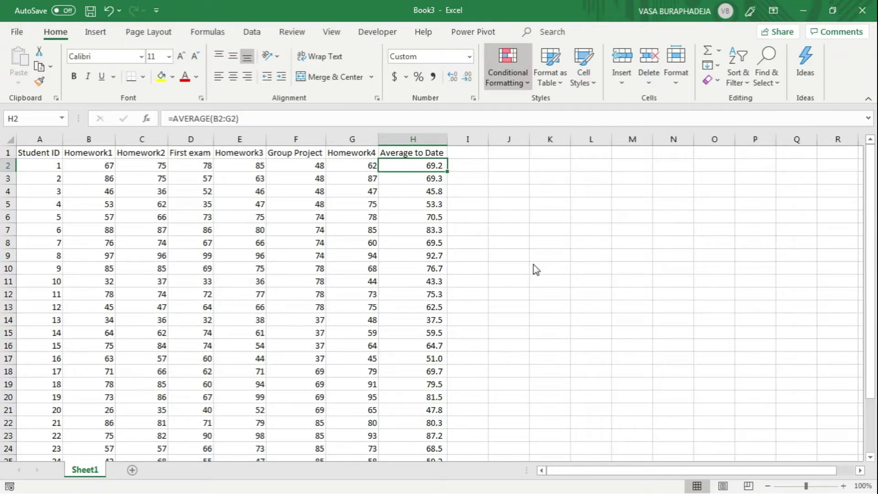
# Start a new conditional formatting rule with the Icon Sets format style, and reposition its dialog
pyautogui.hotkey('alt', 'h')
pyautogui.press('l')
pyautogui.press('n')
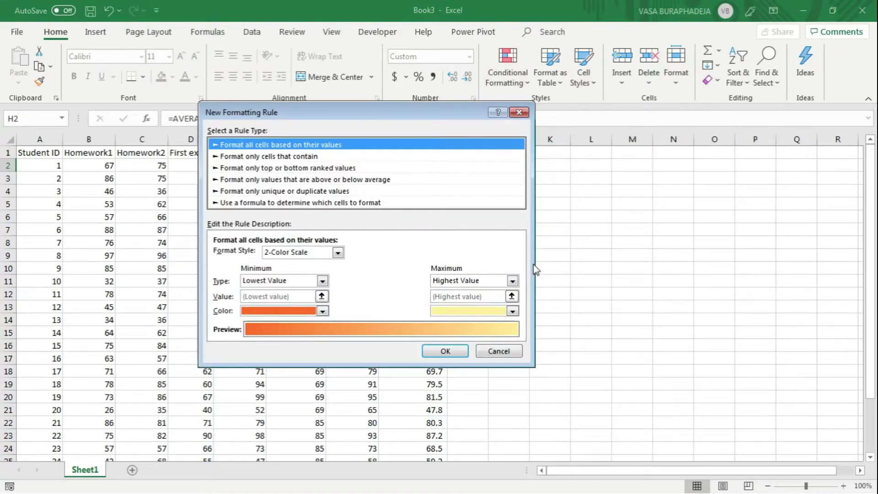
pyautogui.click(338, 253)
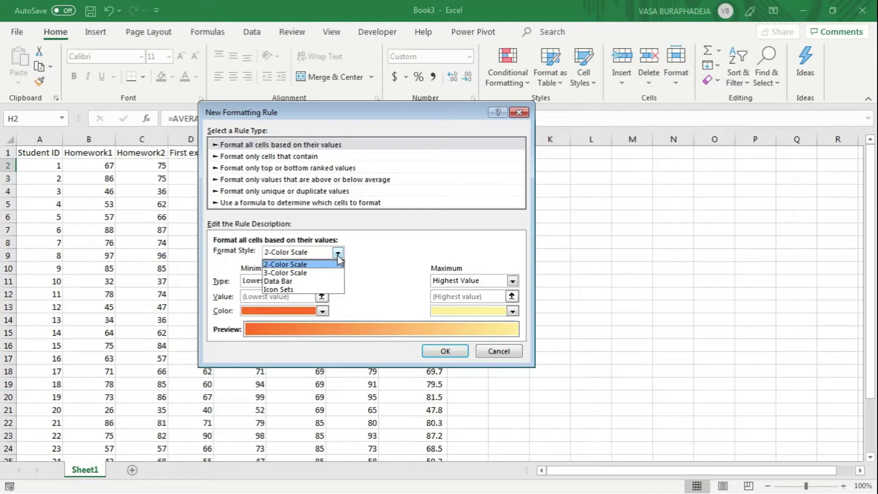
pyautogui.click(328, 290)
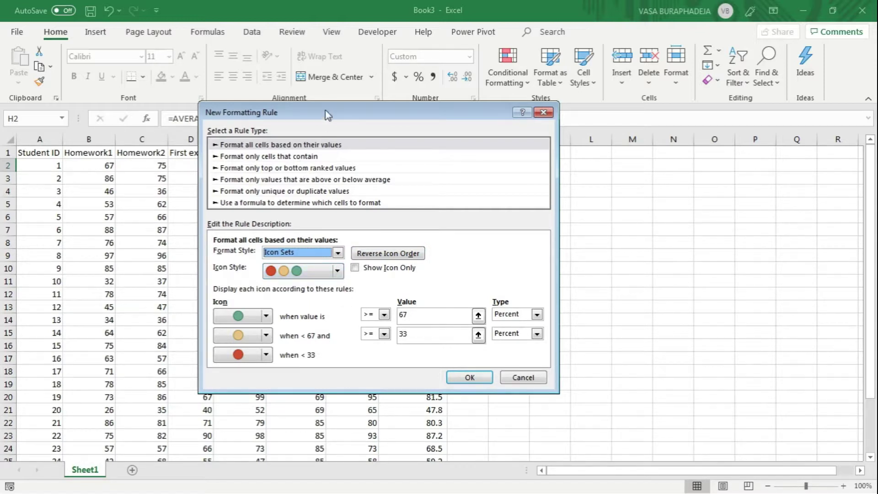
pyautogui.moveTo(325, 110); pyautogui.dragTo(389, 99)
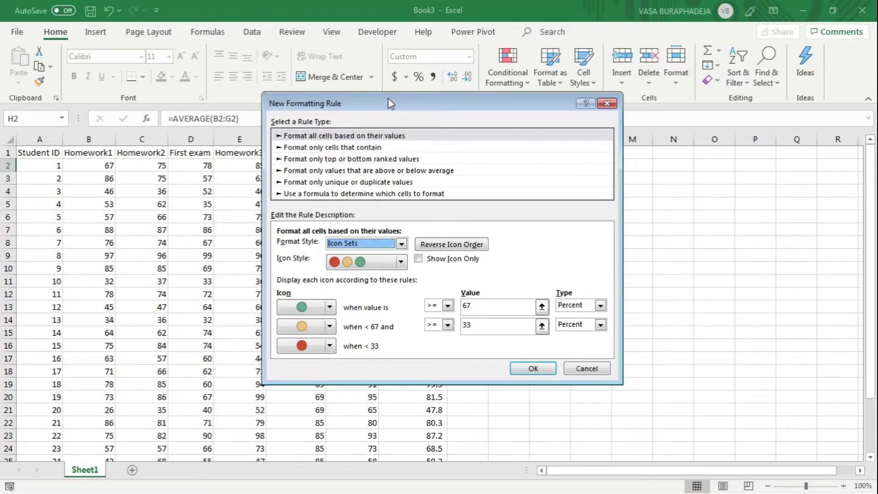
pyautogui.moveTo(389, 102); pyautogui.dragTo(370, 94)
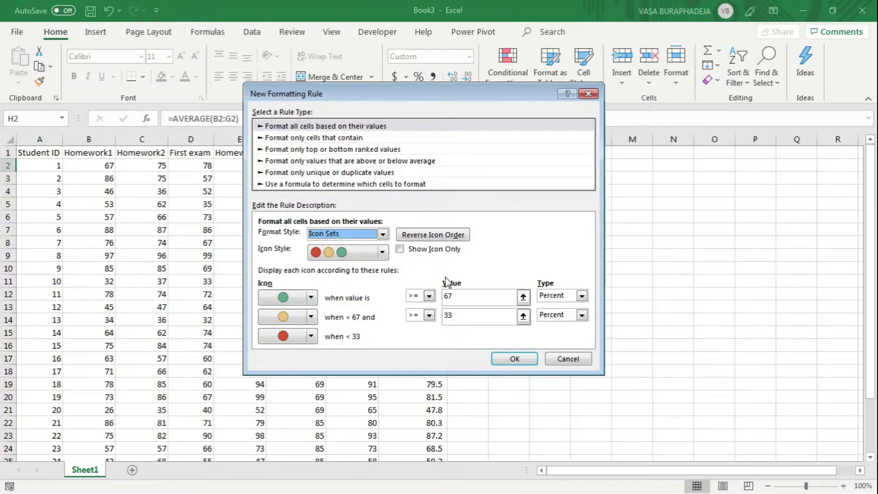
# Set the green icon's threshold to Number, strictly greater than 60
pyautogui.click(423, 295)
pyautogui.click(419, 316)
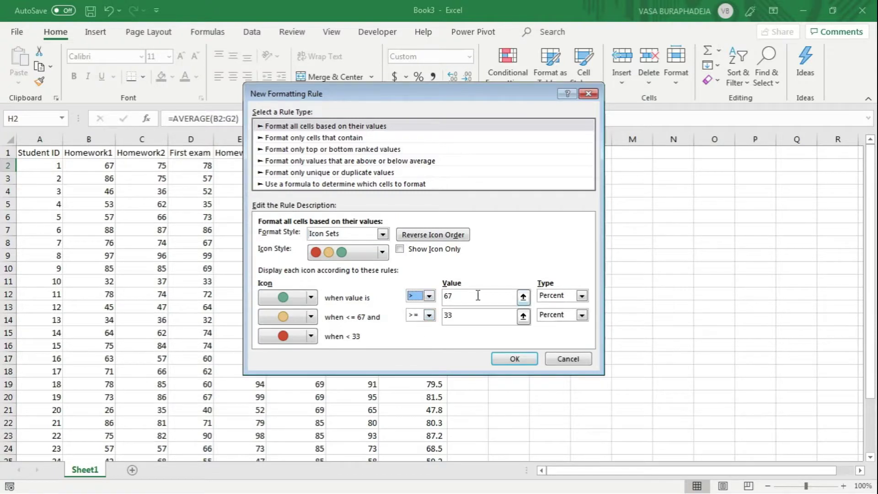
pyautogui.moveTo(477, 296); pyautogui.dragTo(425, 297)
pyautogui.write('60')
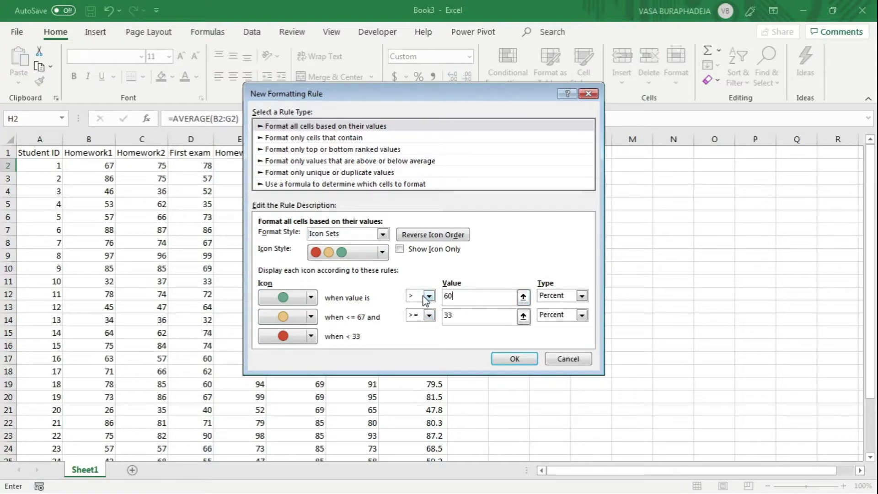
pyautogui.click(554, 302)
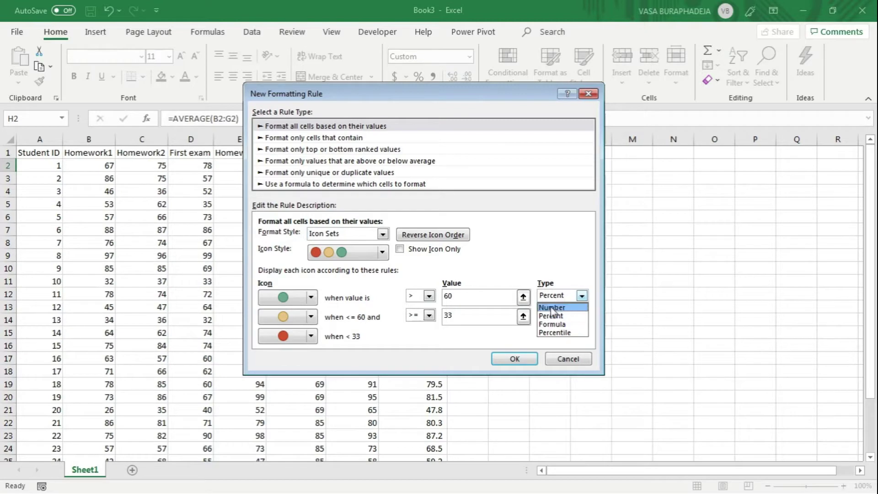
pyautogui.click(551, 304)
pyautogui.click(479, 301)
pyautogui.write('+$G$2')
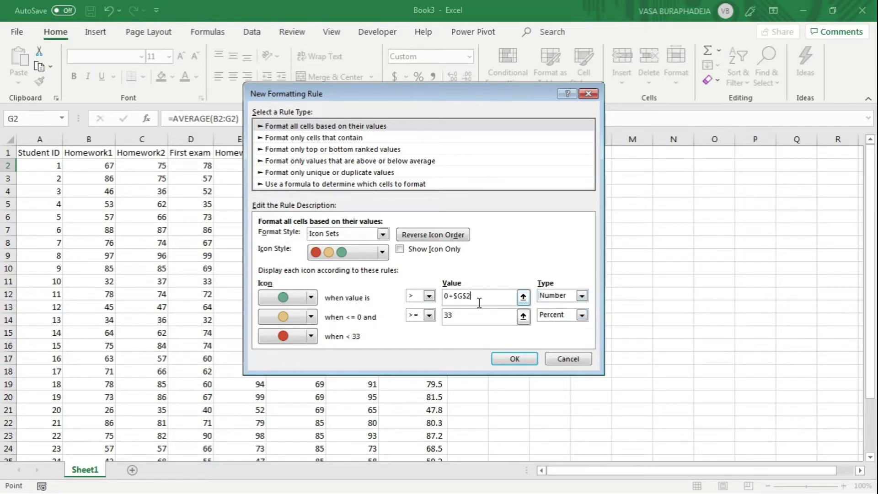
pyautogui.press('BackSpace')
pyautogui.press('BackSpace')
pyautogui.press('BackSpace')
pyautogui.press('BackSpace')
pyautogui.press('BackSpace')
pyautogui.write('60')
# Set the middle icon's threshold to Number, strictly greater than 50
pyautogui.click(555, 317)
pyautogui.click(554, 327)
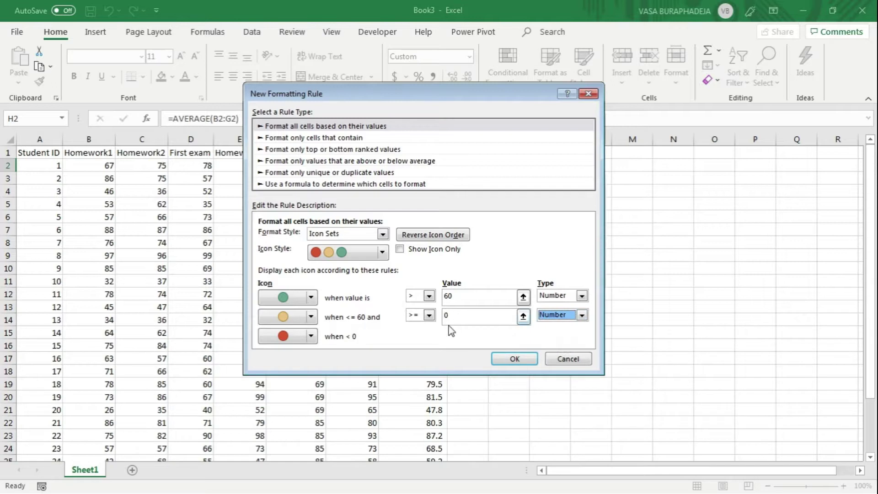
pyautogui.click(459, 318)
pyautogui.press('BackSpace')
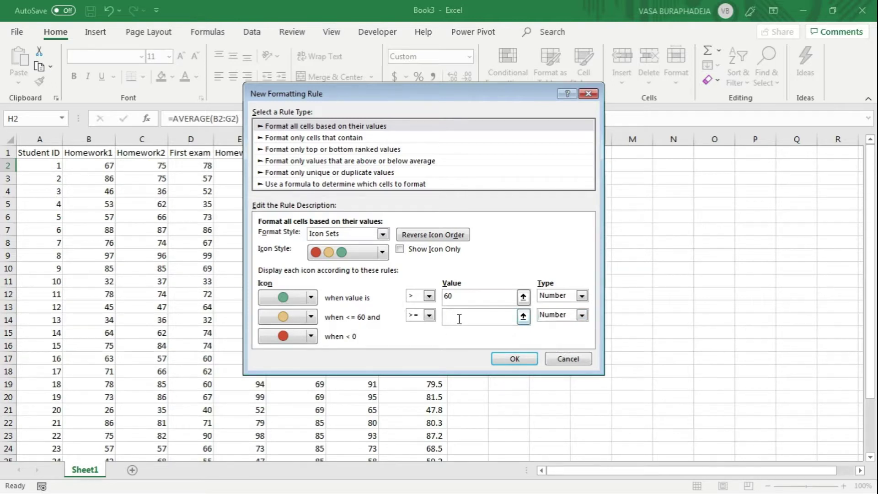
pyautogui.write('50')
pyautogui.click(429, 316)
pyautogui.click(414, 335)
# Use No Cell Icon above 60, a pink circle for 50–60, and a red circle at or below 50, then apply the rule
pyautogui.click(298, 298)
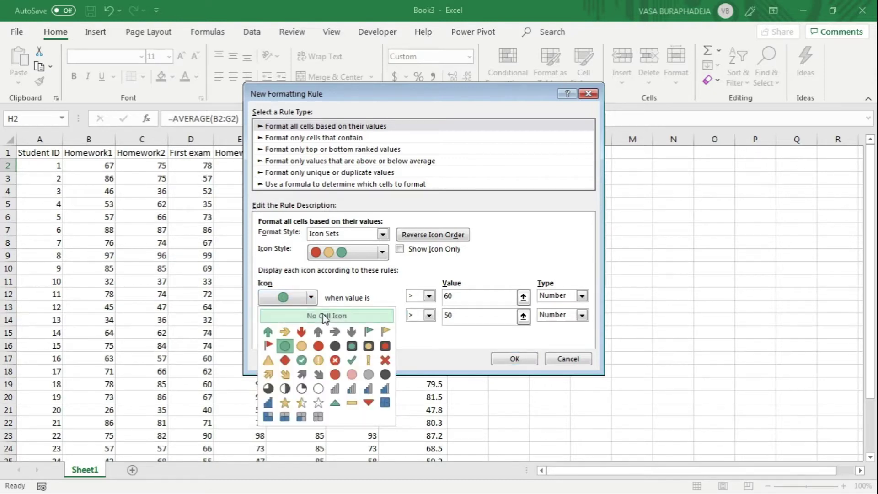
pyautogui.click(323, 315)
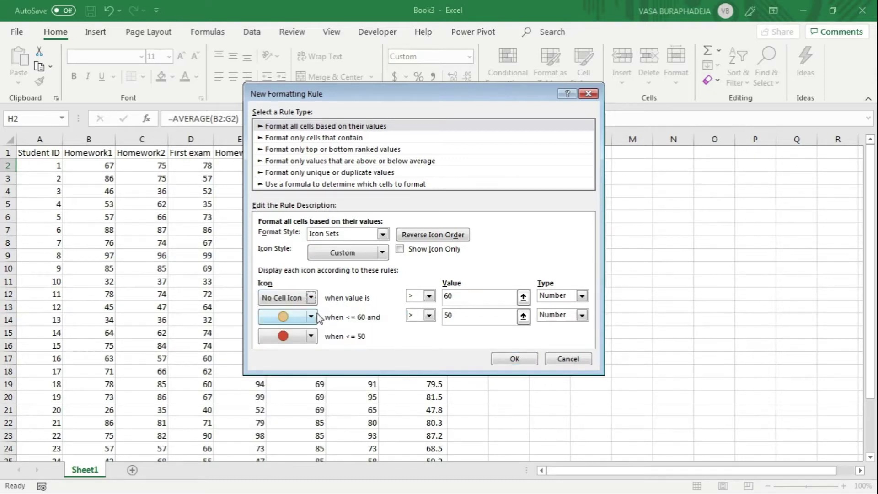
pyautogui.click(315, 317)
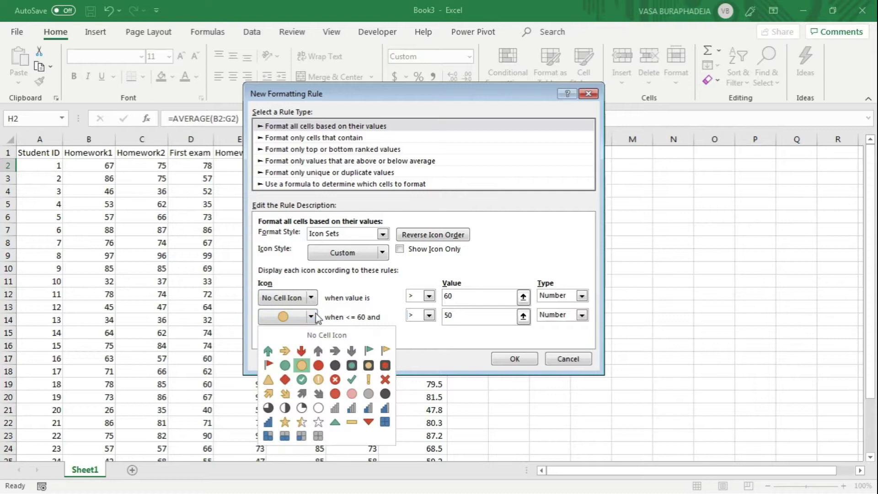
pyautogui.click(351, 394)
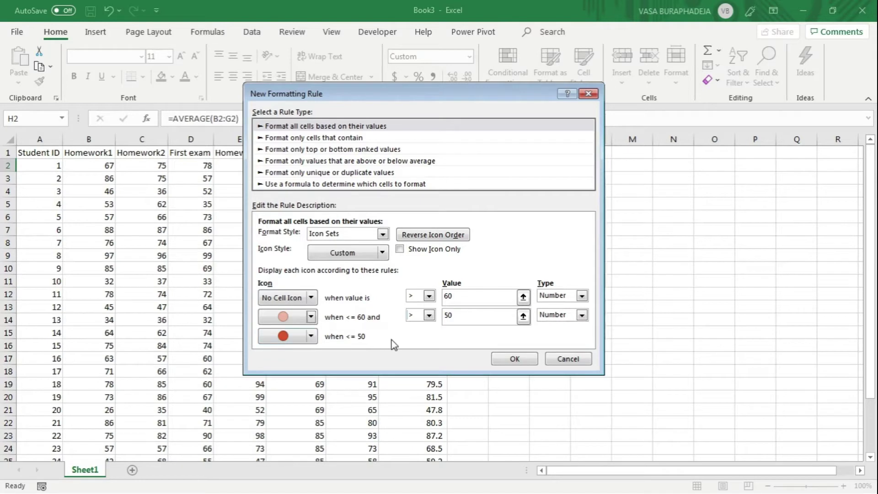
pyautogui.click(311, 336)
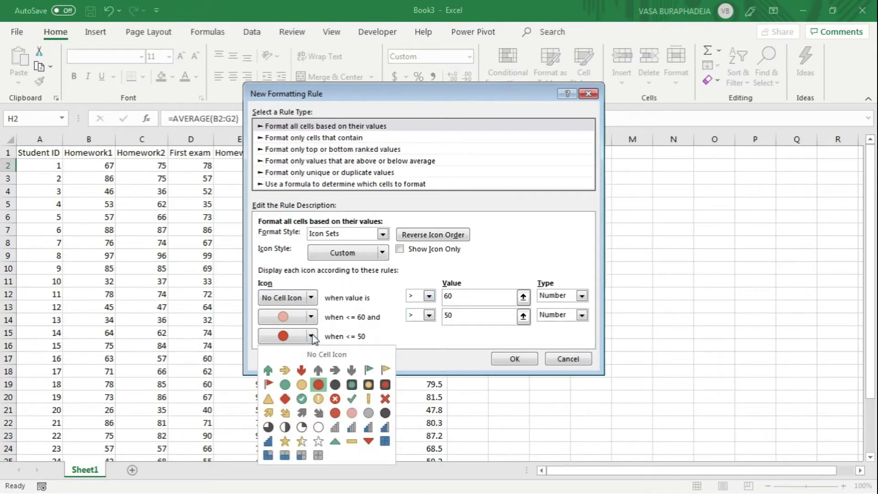
pyautogui.click(334, 413)
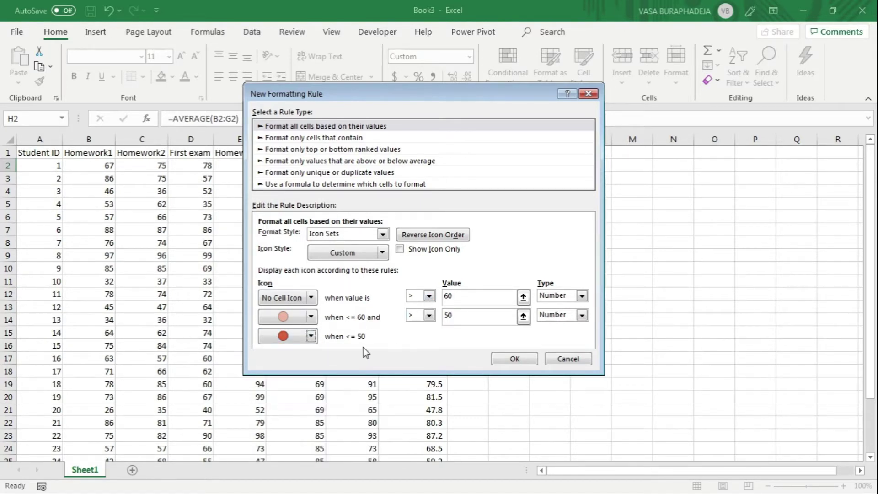
pyautogui.click(530, 364)
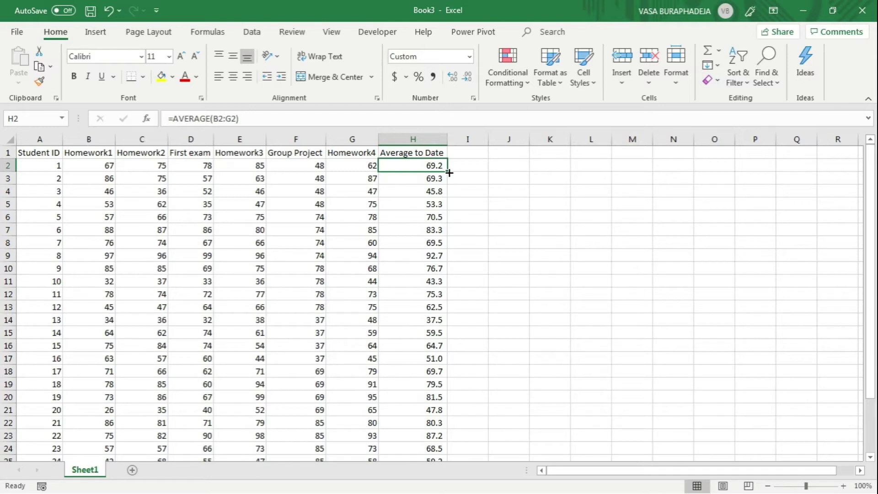
# Copy H2's icon-set formatting onto H2:H21 with Format Painter
pyautogui.click(38, 82)
pyautogui.moveTo(425, 165); pyautogui.dragTo(422, 413)
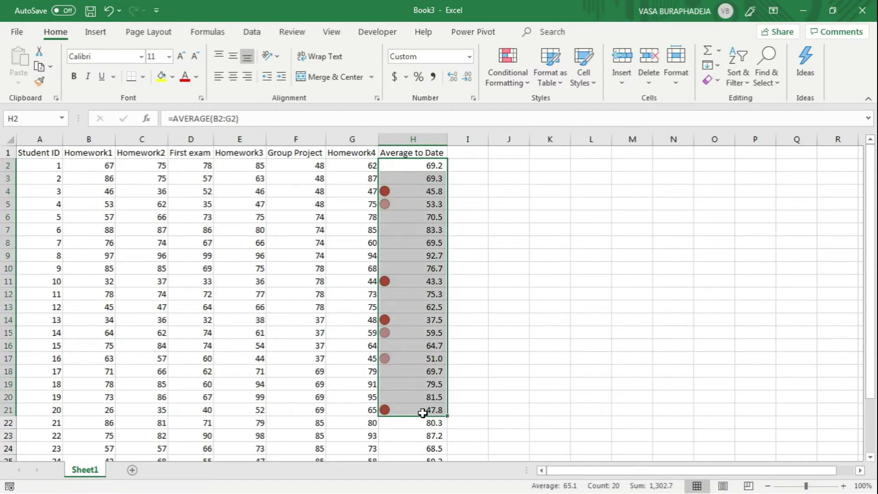
pyautogui.scroll(-3, 423, 413)
pyautogui.click(414, 296)
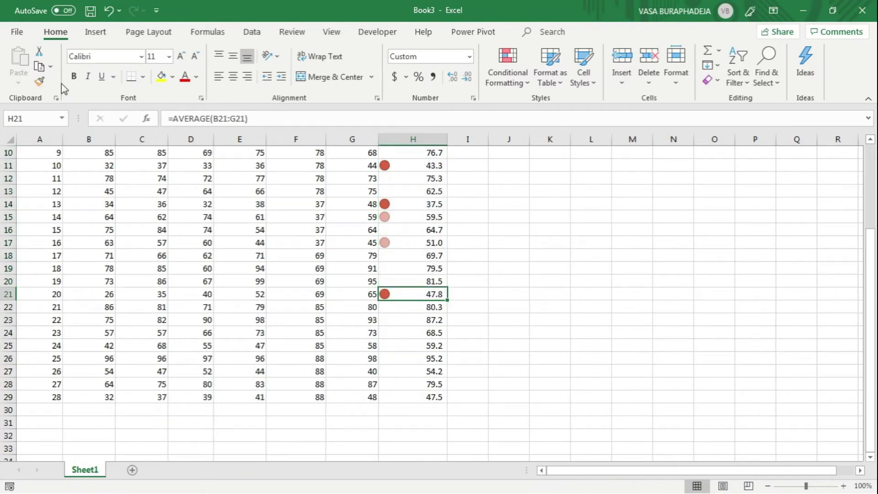
# Paint H2's icon-set formatting onto the remaining rows H18:H29
pyautogui.click(40, 81)
pyautogui.moveTo(421, 399)
pyautogui.mouseDown()
pyautogui.moveTo(446, 280)
pyautogui.moveTo(443, 258)
pyautogui.mouseUp()
pyautogui.click(442, 258)
pyautogui.scroll(3, 428, 249)
pyautogui.click(516, 187)
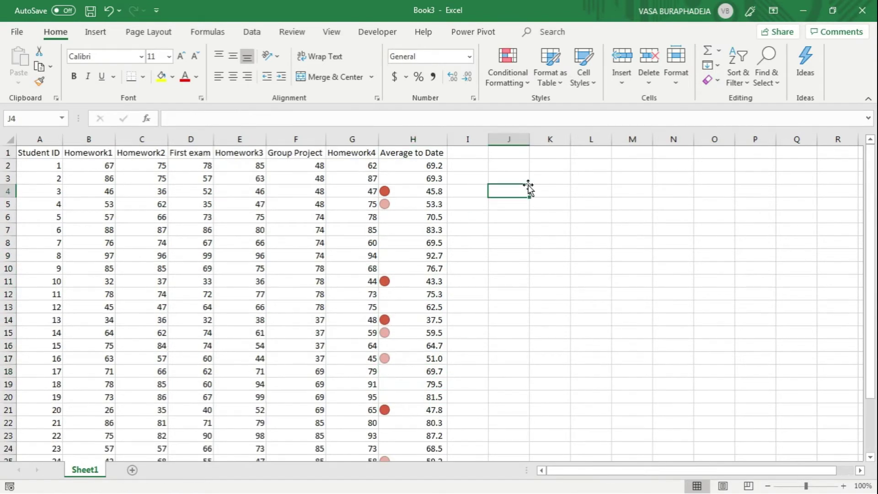
pyautogui.click(569, 202)
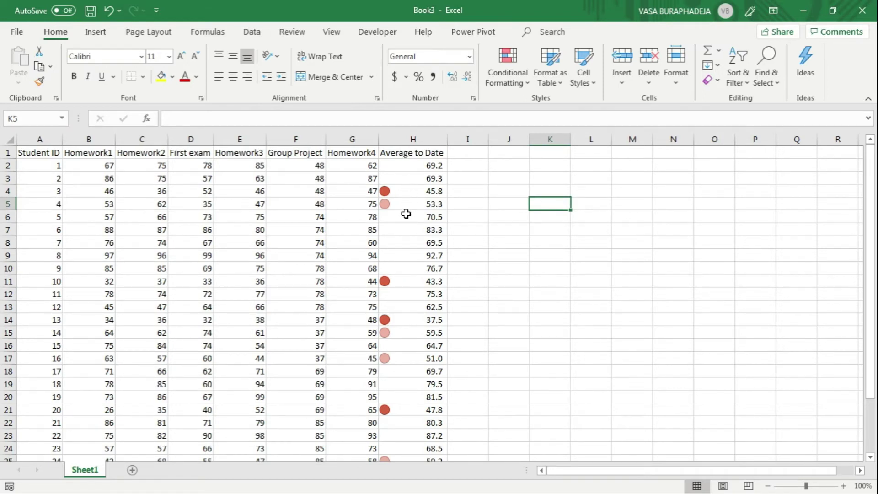
pyautogui.scroll(-5, 405, 220)
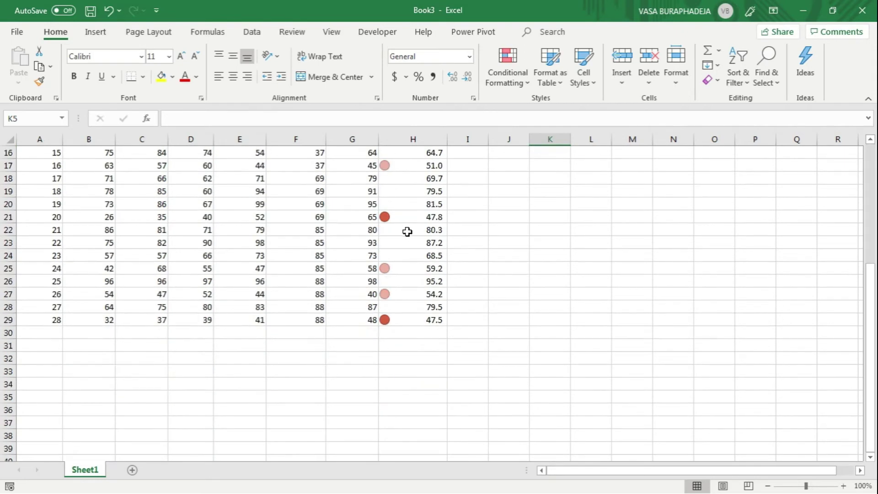
pyautogui.scroll(4, 407, 231)
pyautogui.scroll(1, 408, 233)
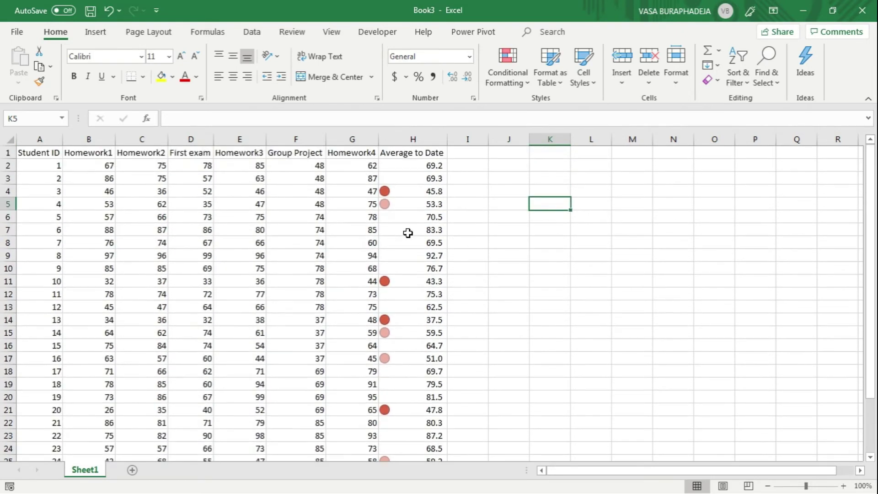
pyautogui.click(428, 204)
pyautogui.click(420, 188)
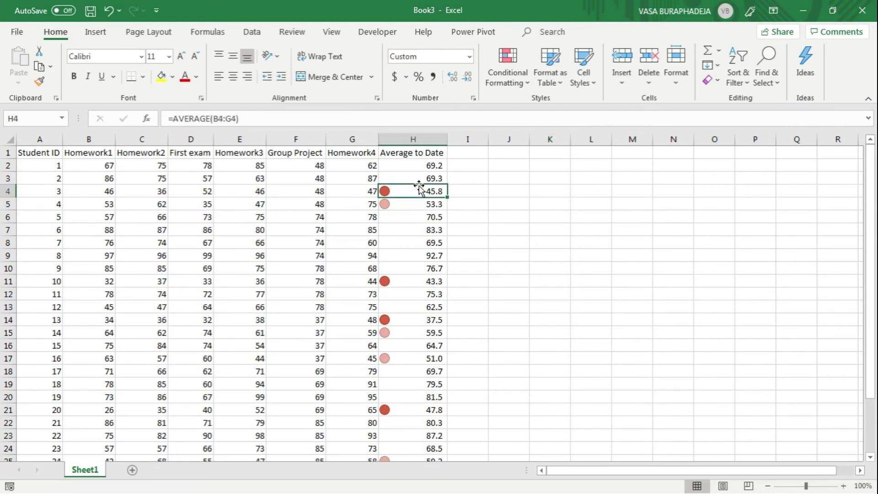
pyautogui.click(411, 204)
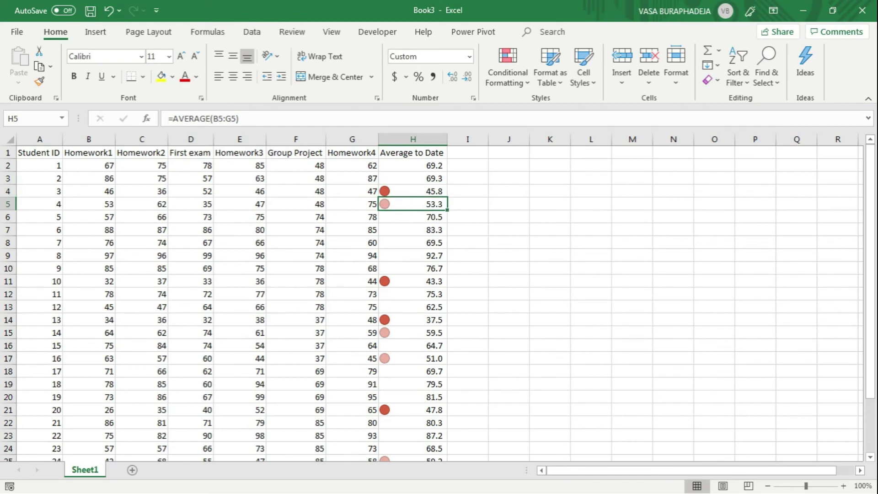